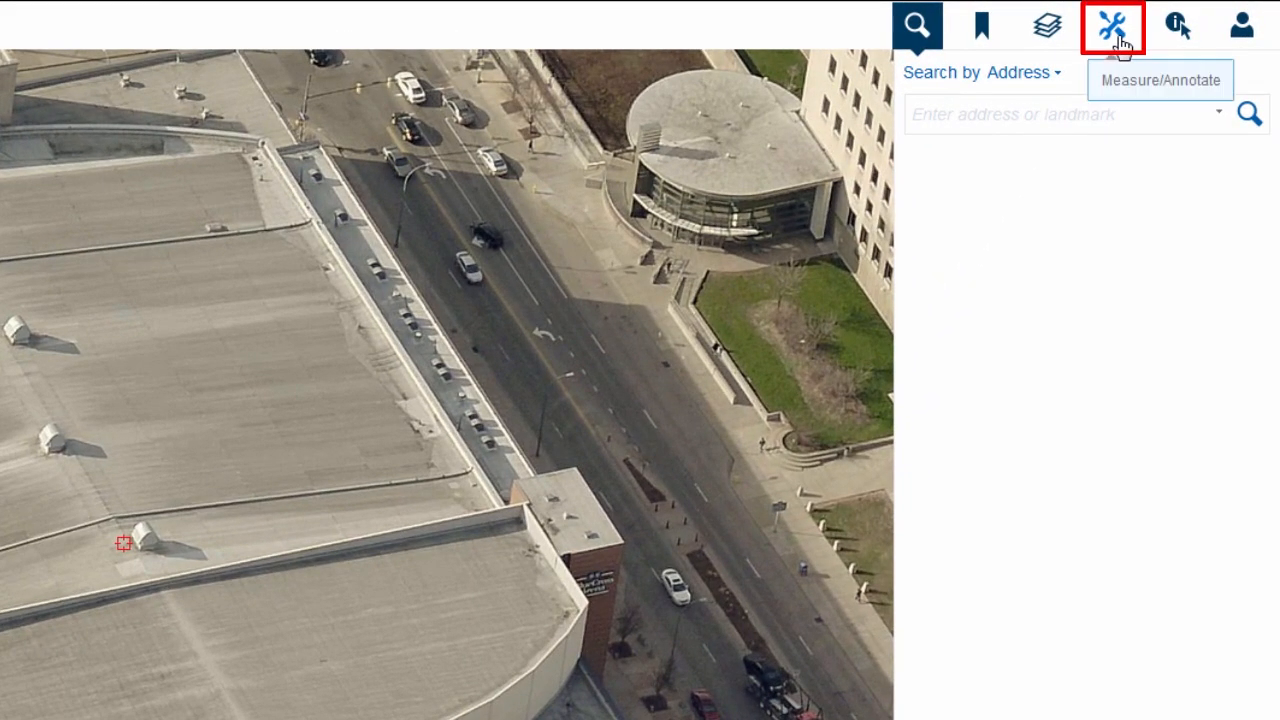
# Measure the length of the roof edge above the arena's glass front with the Distance tool
pyautogui.click(1118, 38)
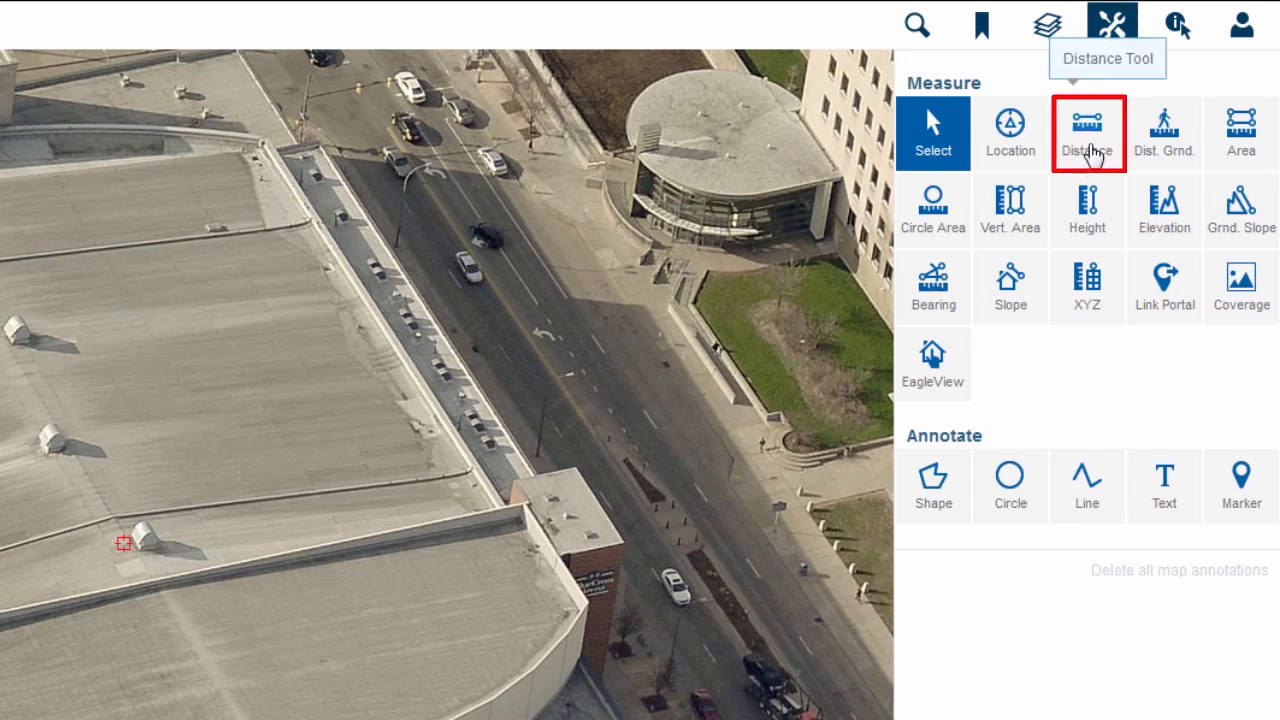
pyautogui.click(1089, 152)
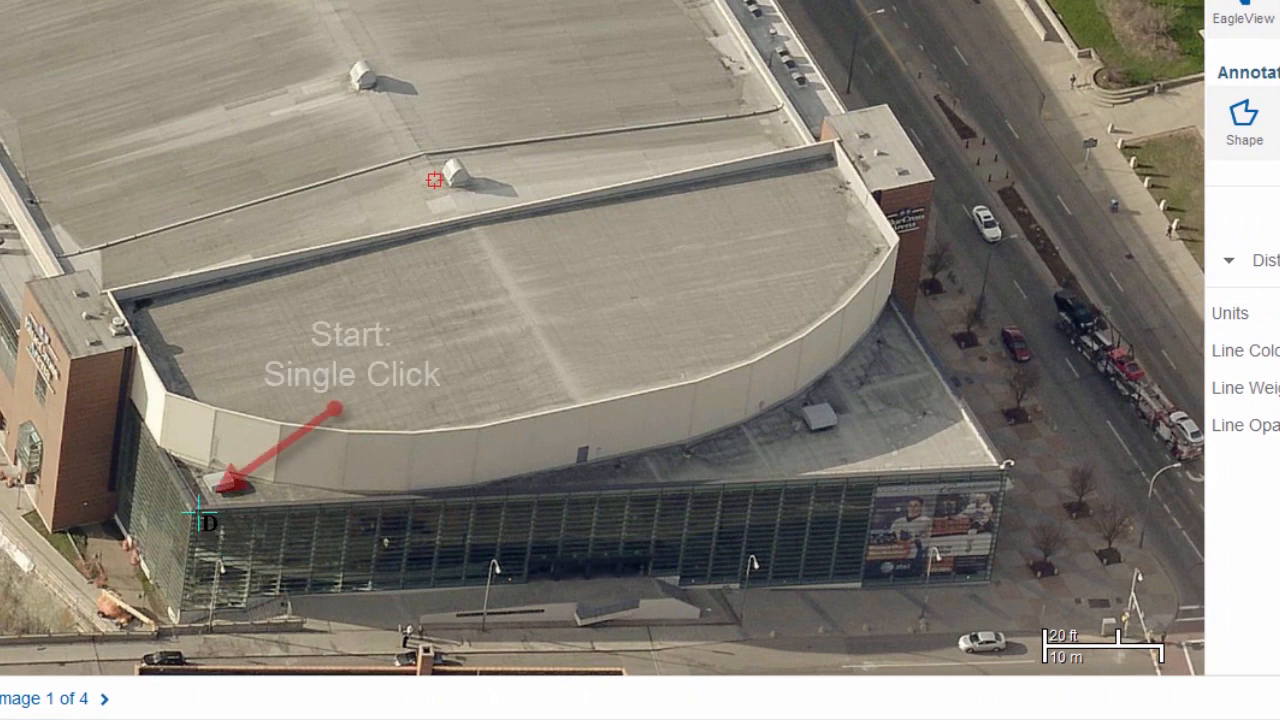
pyautogui.click(200, 505)
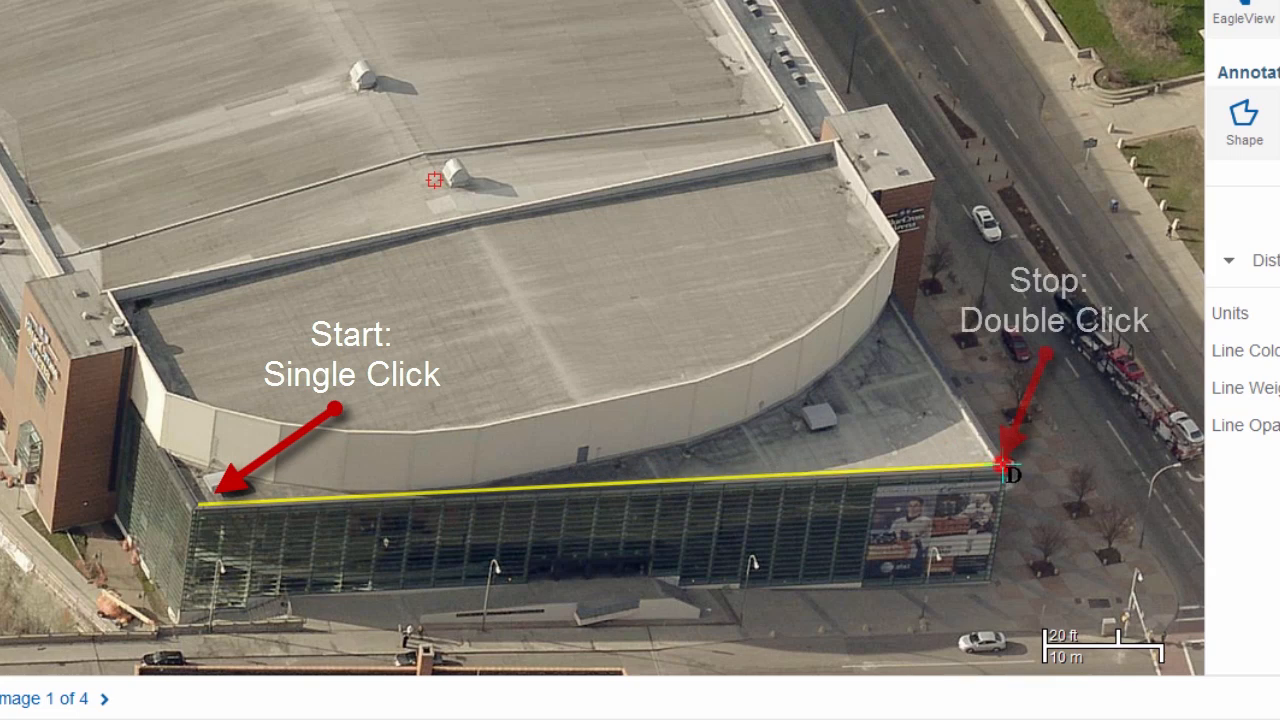
pyautogui.doubleClick(1004, 467)
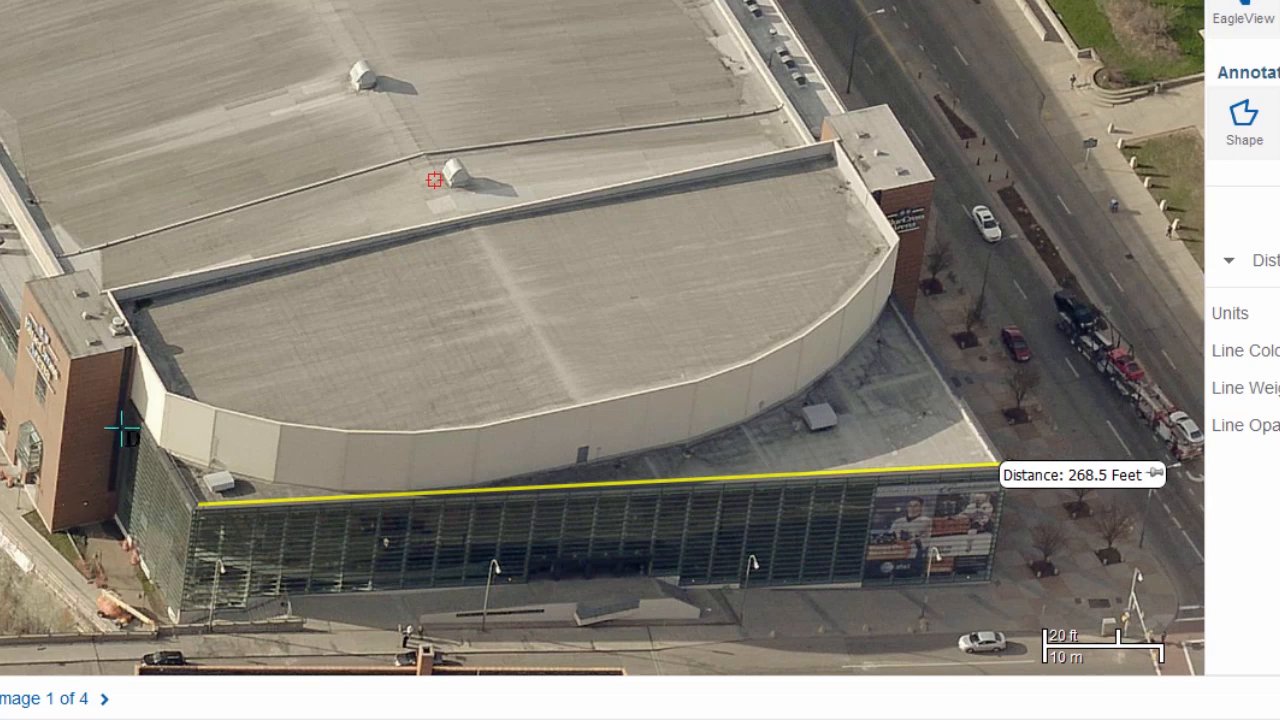
# Measure a continuous three-segment distance along the roof edges of the arena's glass entrance section, starting at the brick tower
pyautogui.click(127, 389)
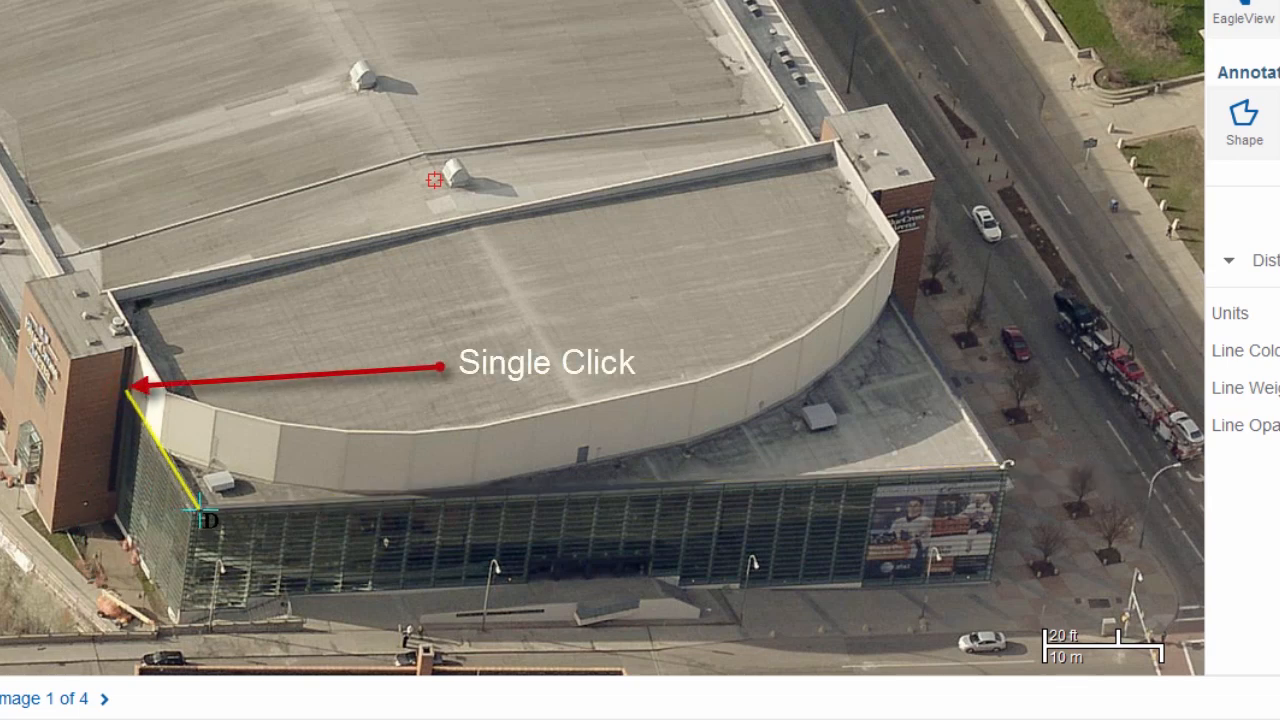
pyautogui.click(198, 508)
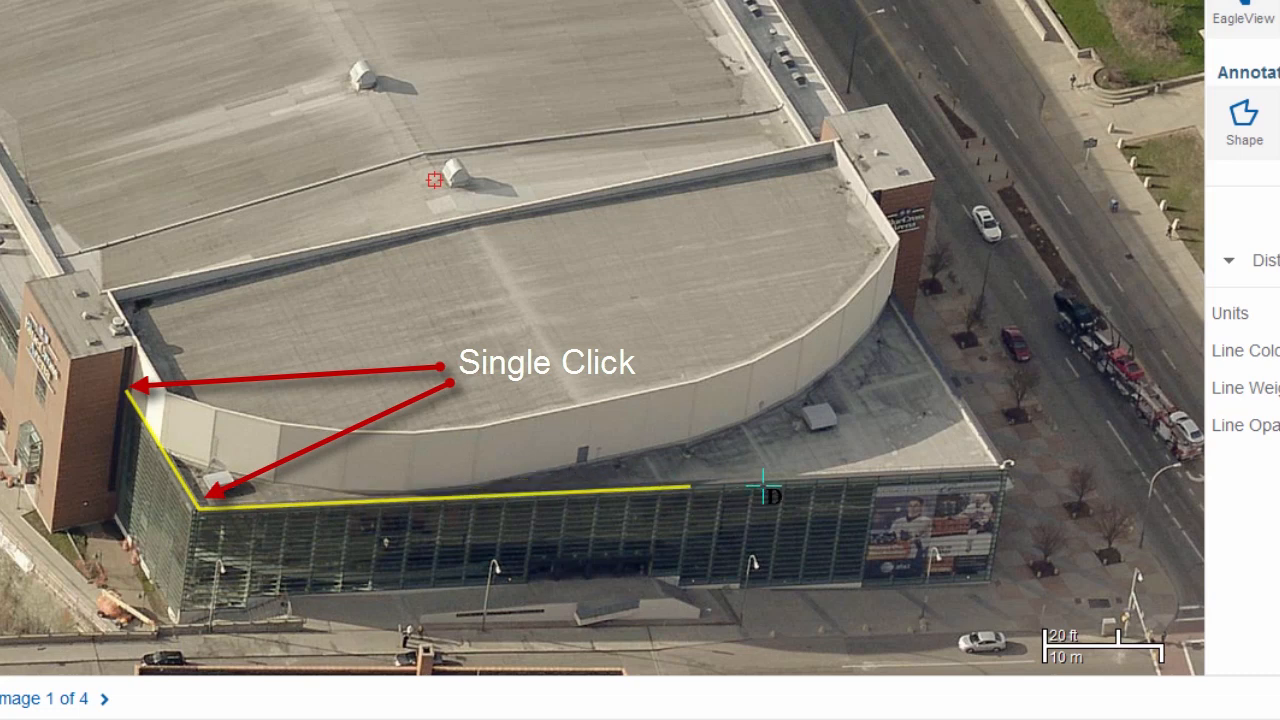
pyautogui.click(1004, 470)
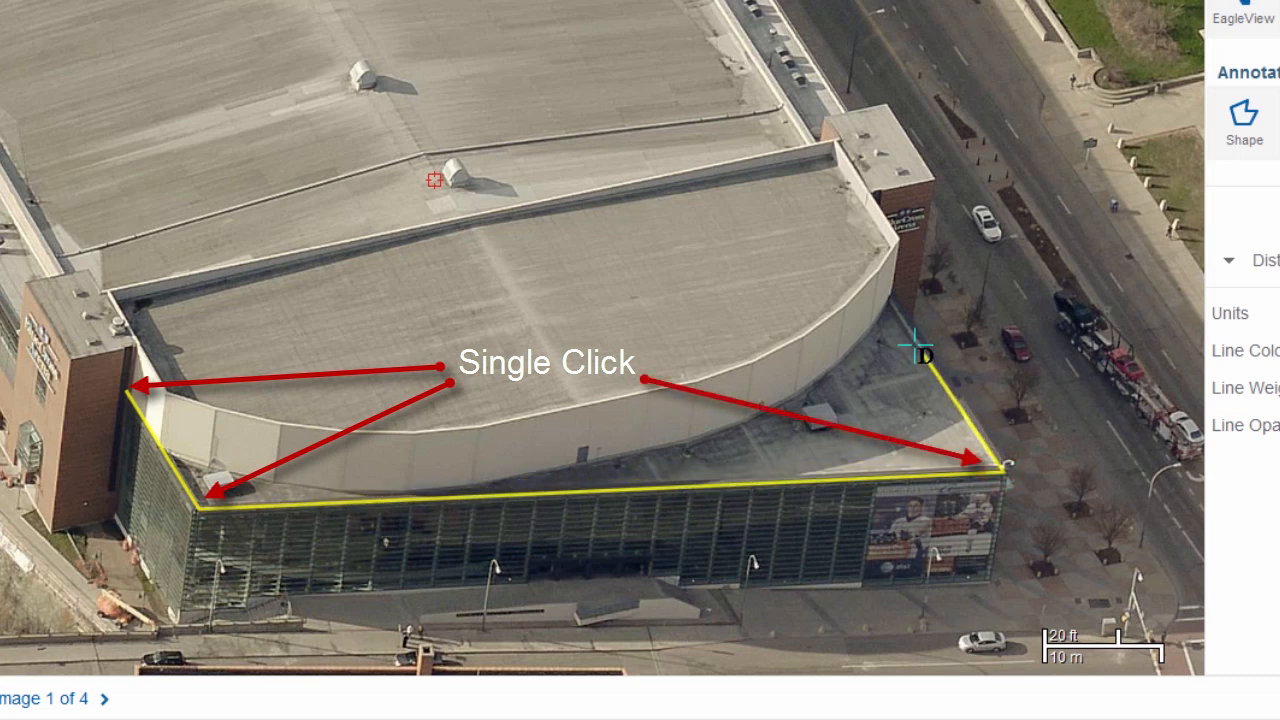
pyautogui.doubleClick(892, 300)
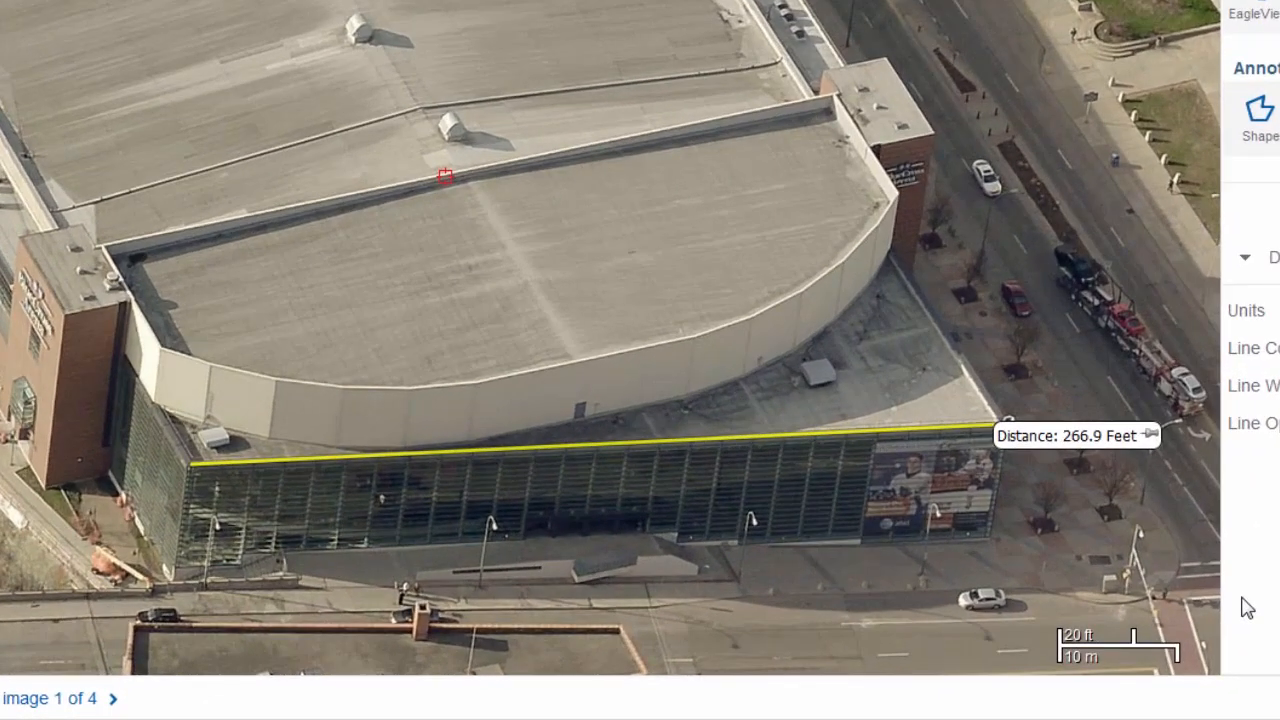
# Measure the distance along the base of the arena's glass front wall and pin the measurement
pyautogui.click(175, 561)
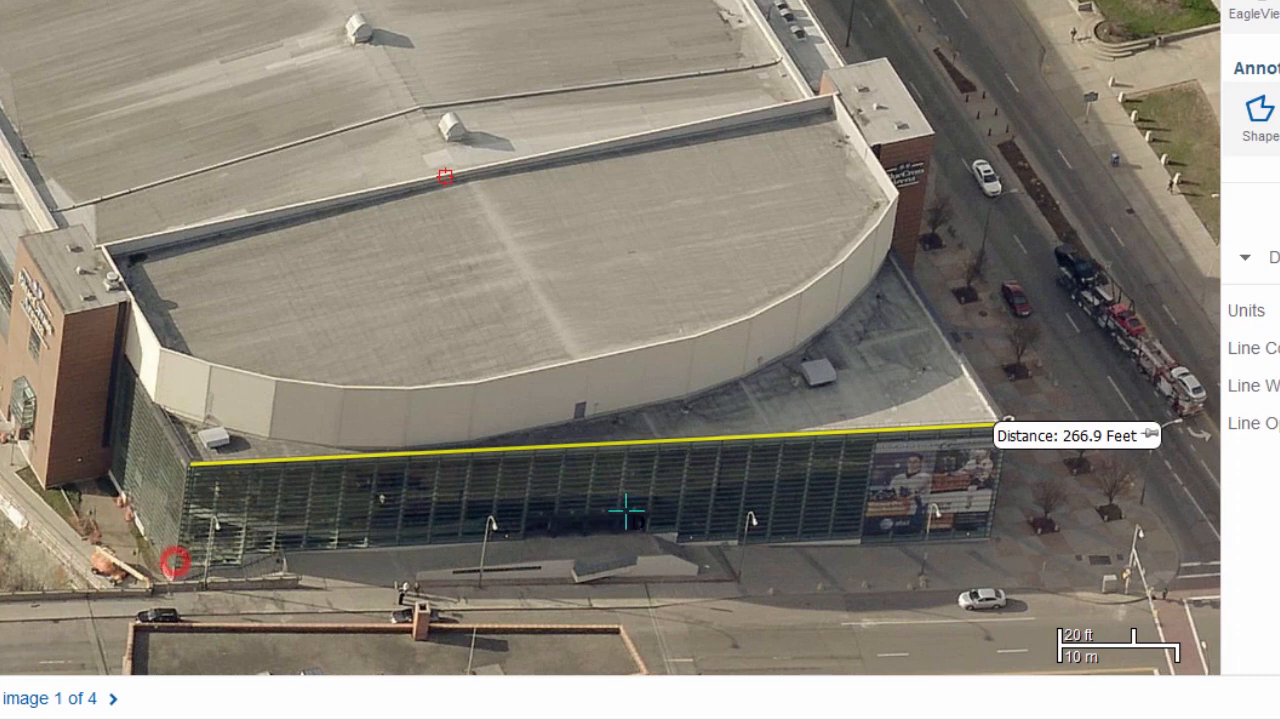
pyautogui.click(990, 540)
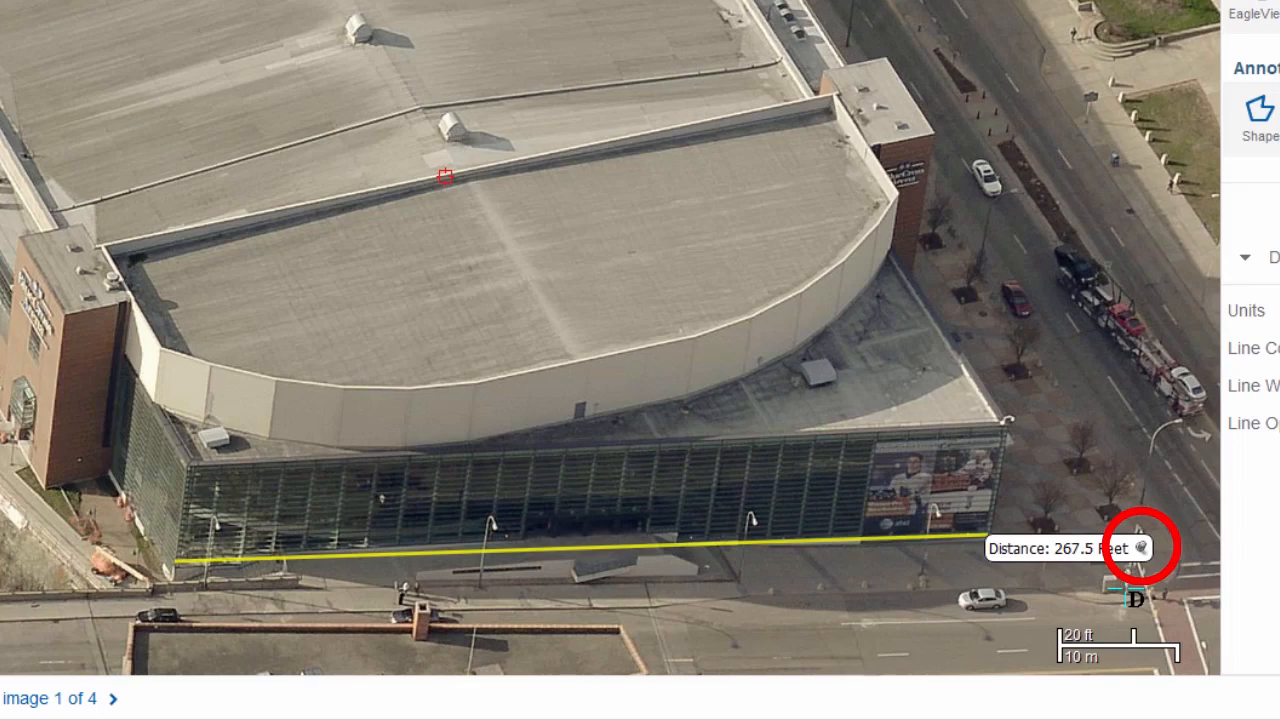
# Measure the roof edge above the glass front and unpin the distance measurement along the wall's base
pyautogui.click(185, 464)
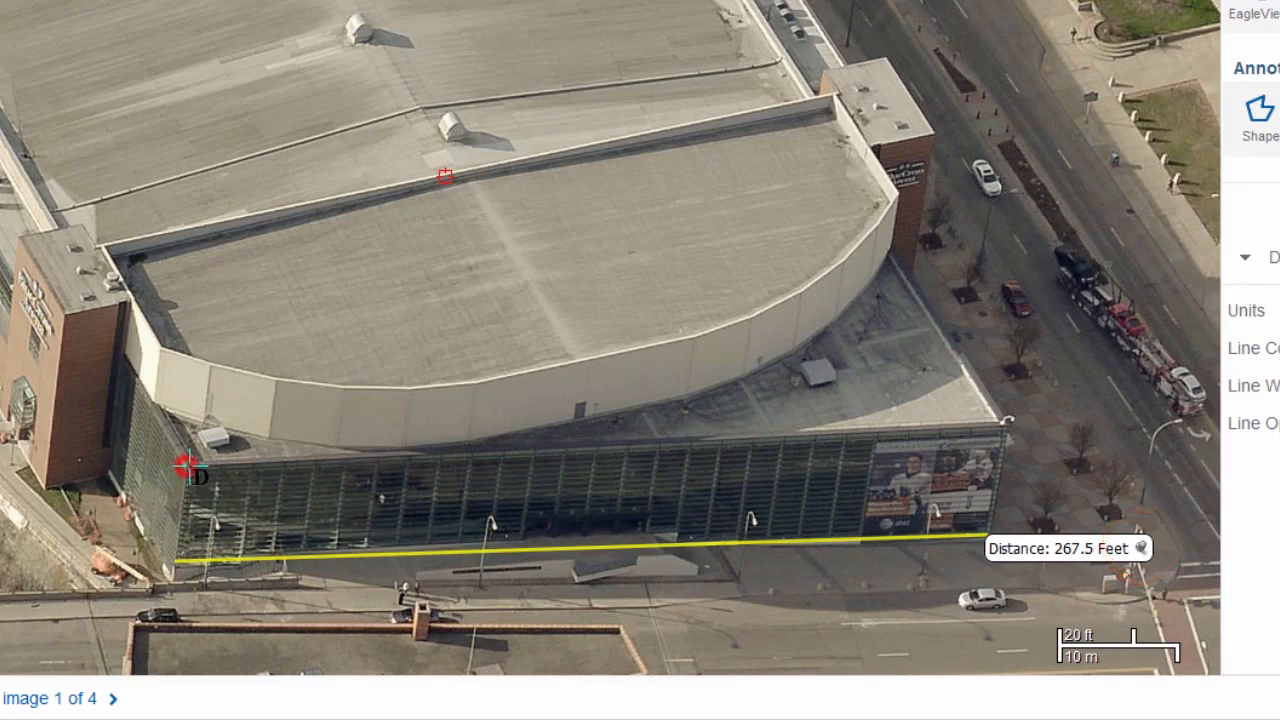
pyautogui.click(1008, 429)
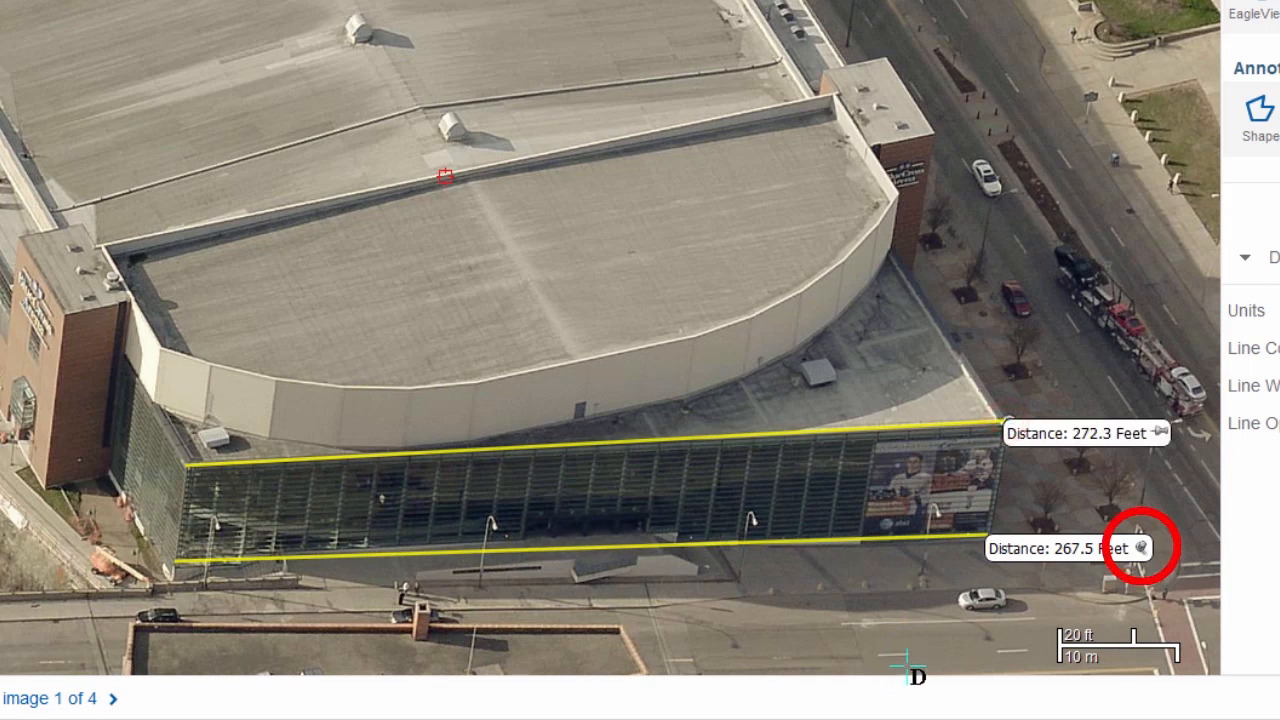
pyautogui.click(1141, 549)
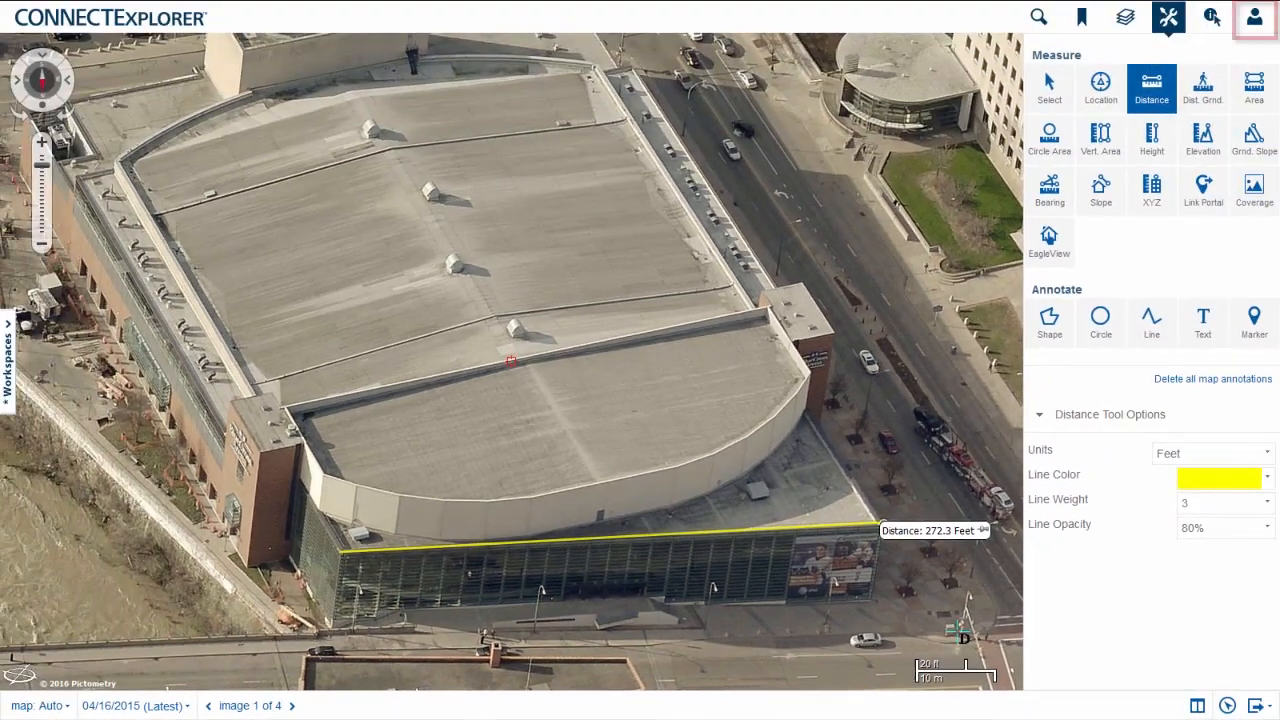
# Open the user preferences and turn on Pin Measurements by Default
pyautogui.click(1254, 18)
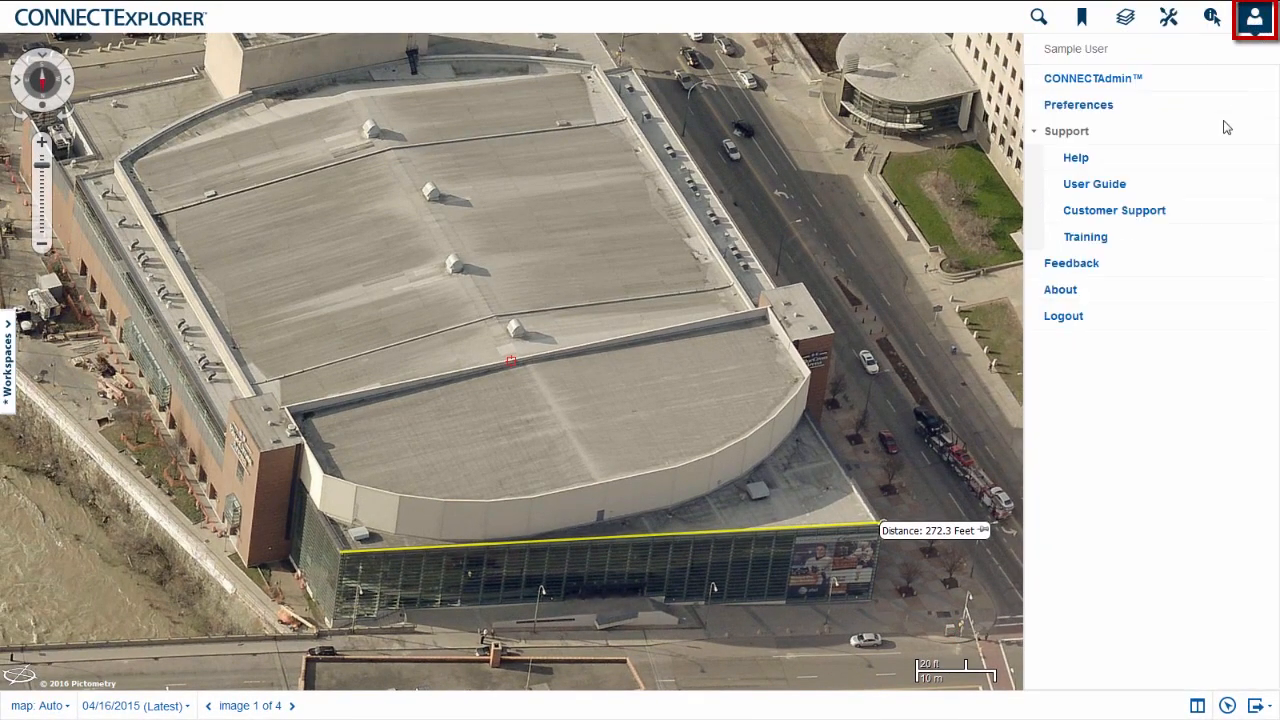
pyautogui.click(1077, 110)
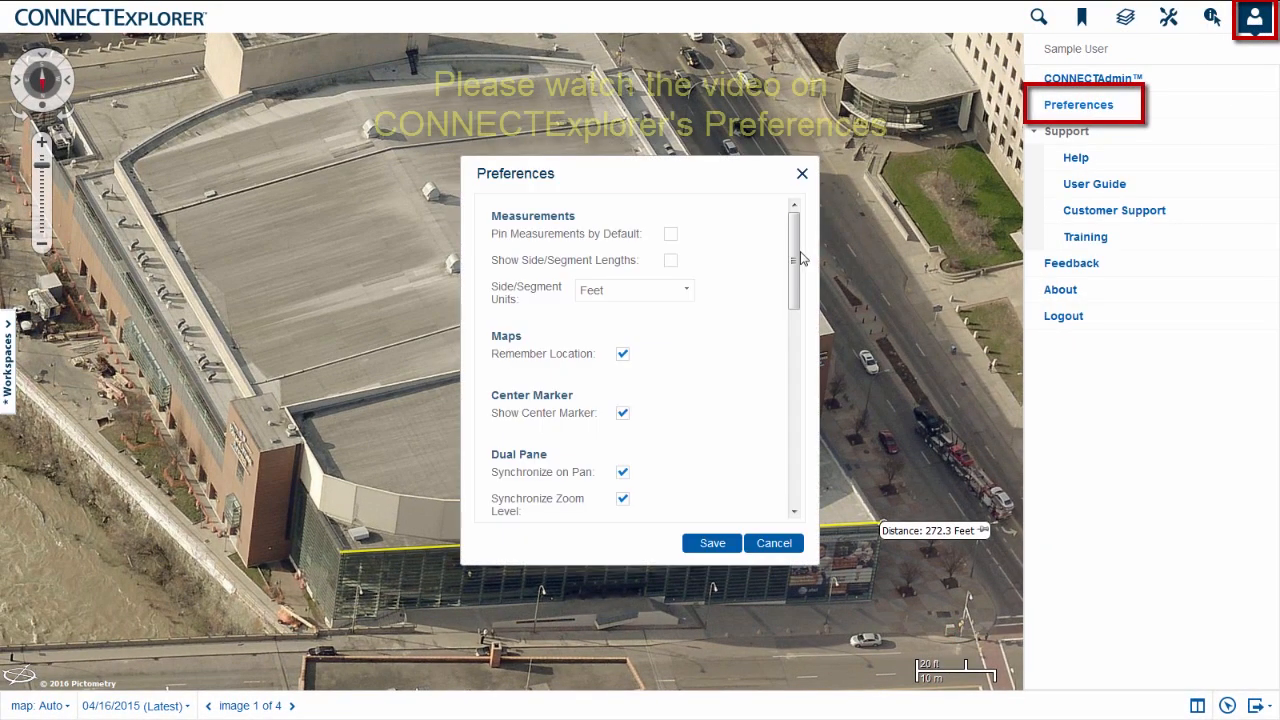
pyautogui.click(675, 236)
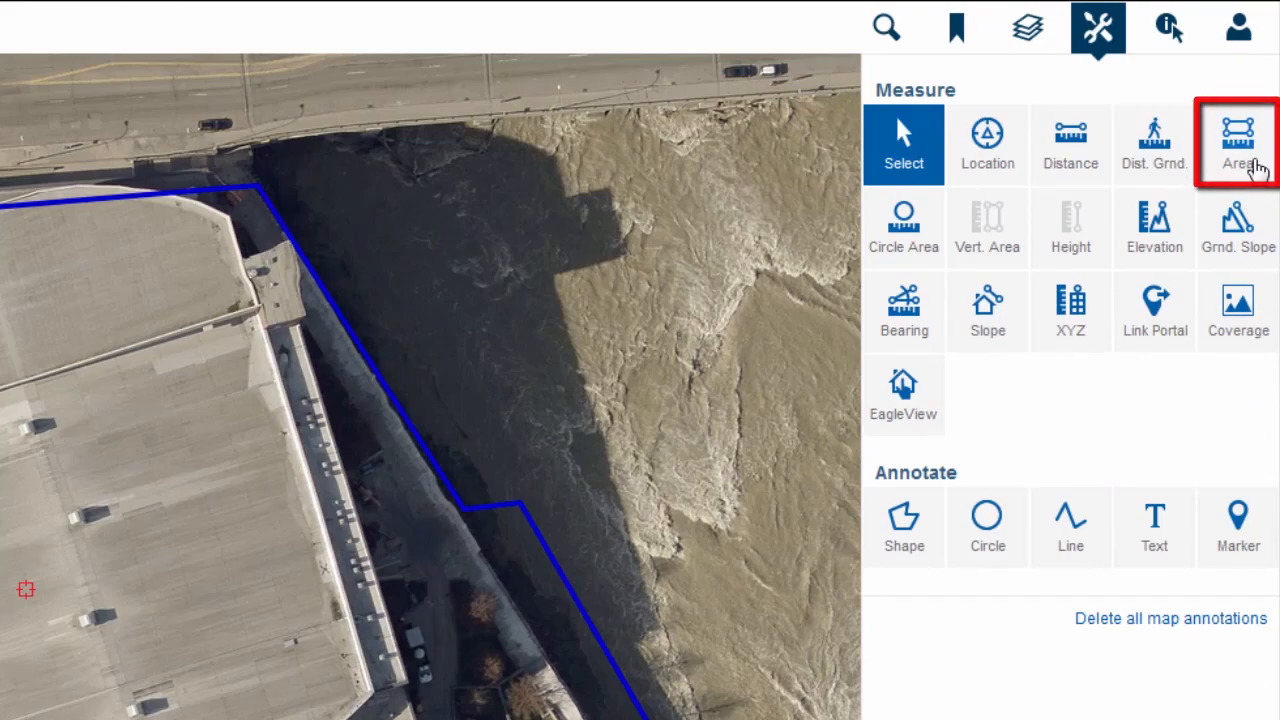
# Measure the area of the arena parcel with the Area tool, tracing every corner of its blue boundary
pyautogui.click(1255, 170)
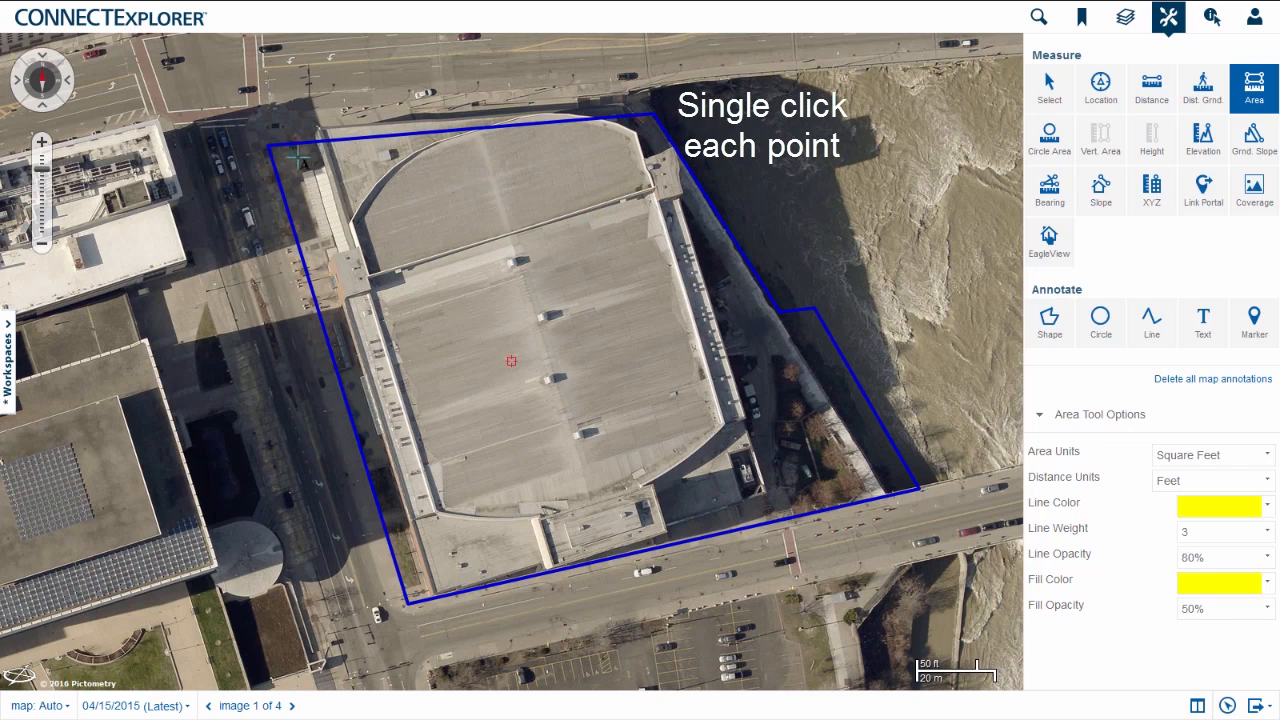
pyautogui.click(271, 146)
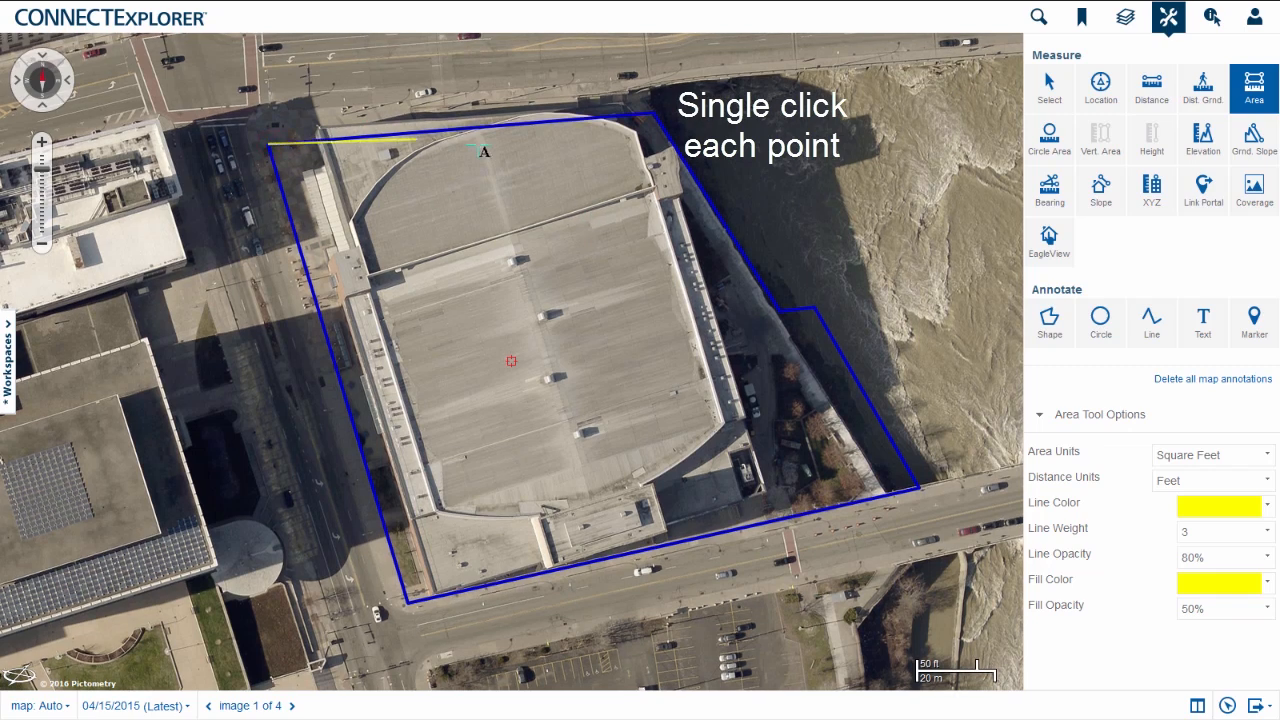
pyautogui.click(653, 118)
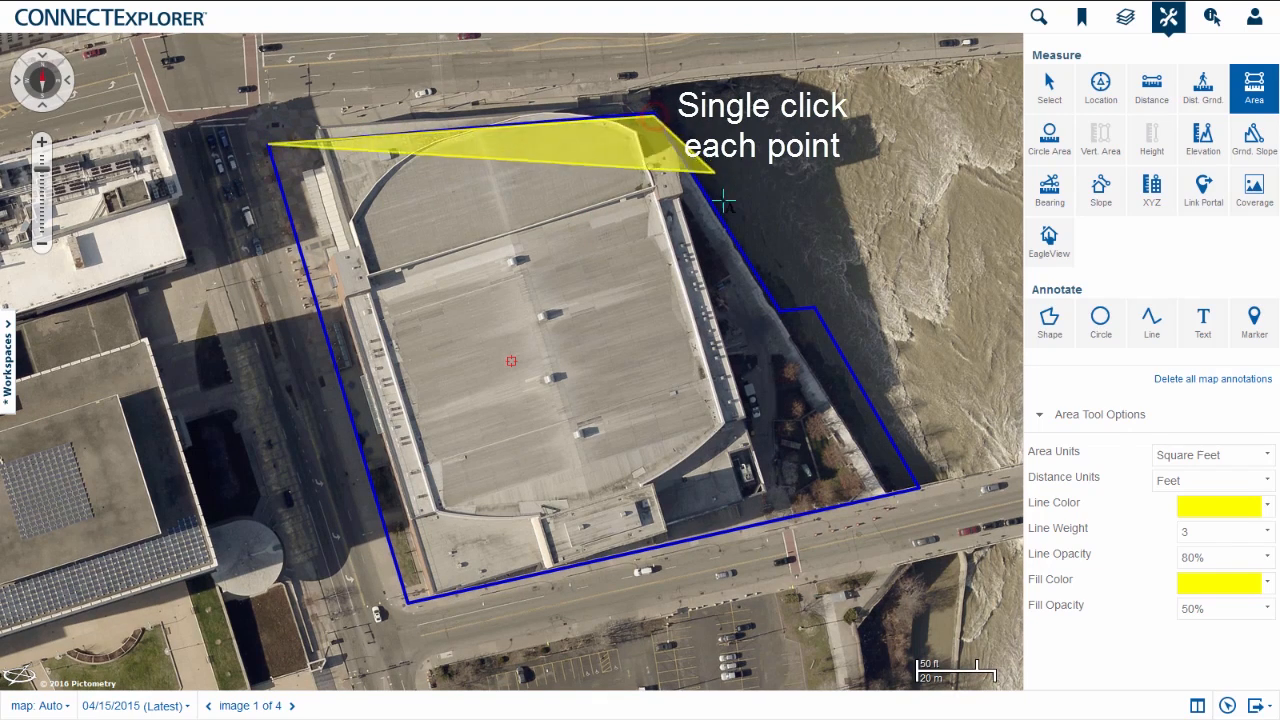
pyautogui.click(779, 312)
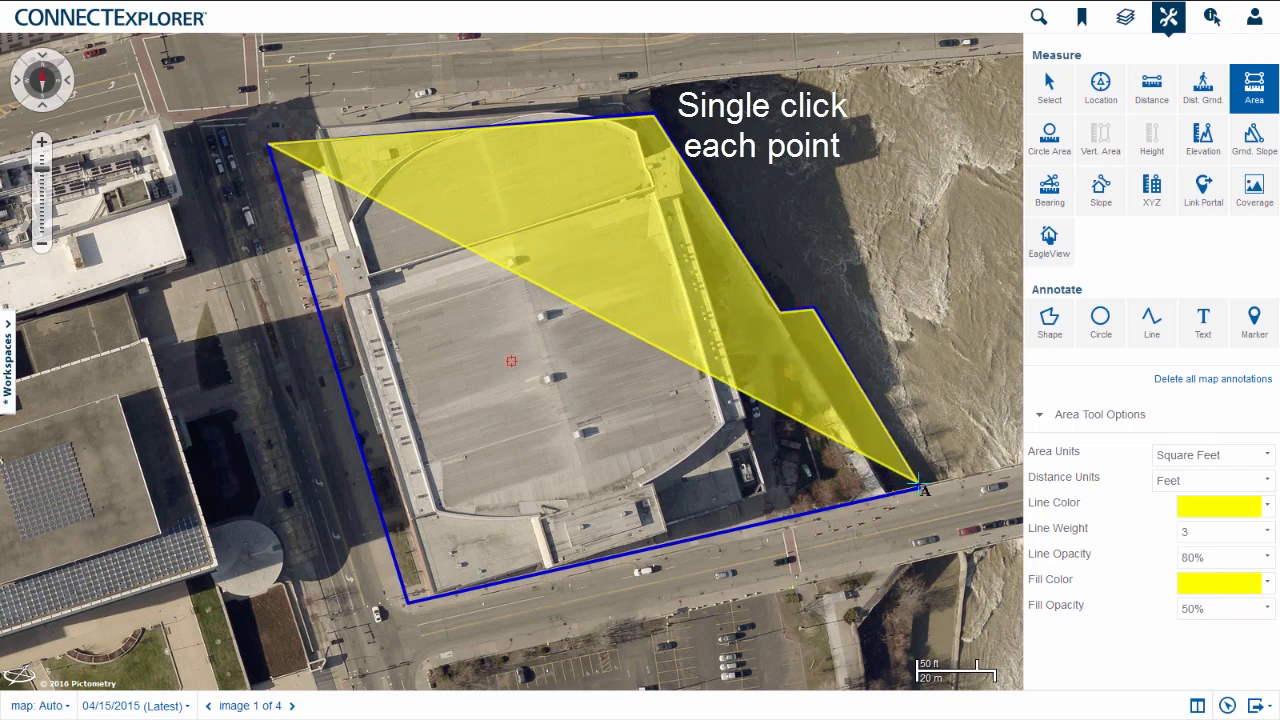
pyautogui.doubleClick(407, 602)
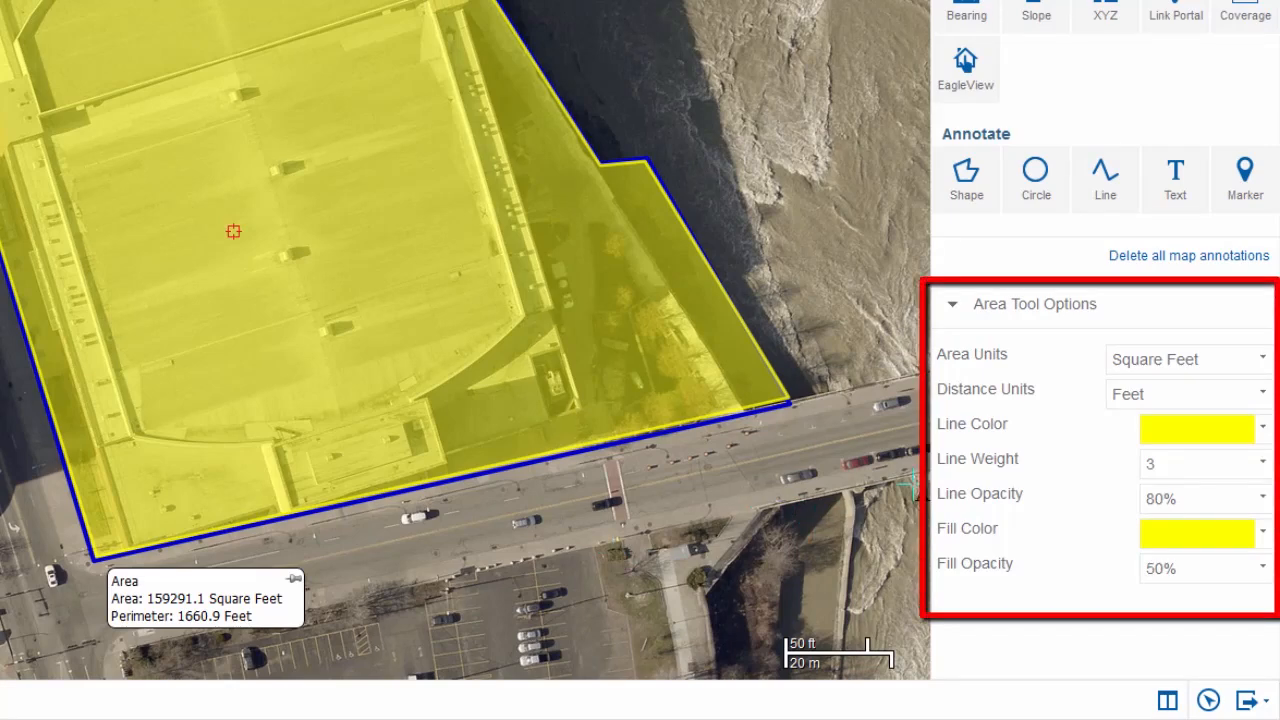
pyautogui.click(1261, 360)
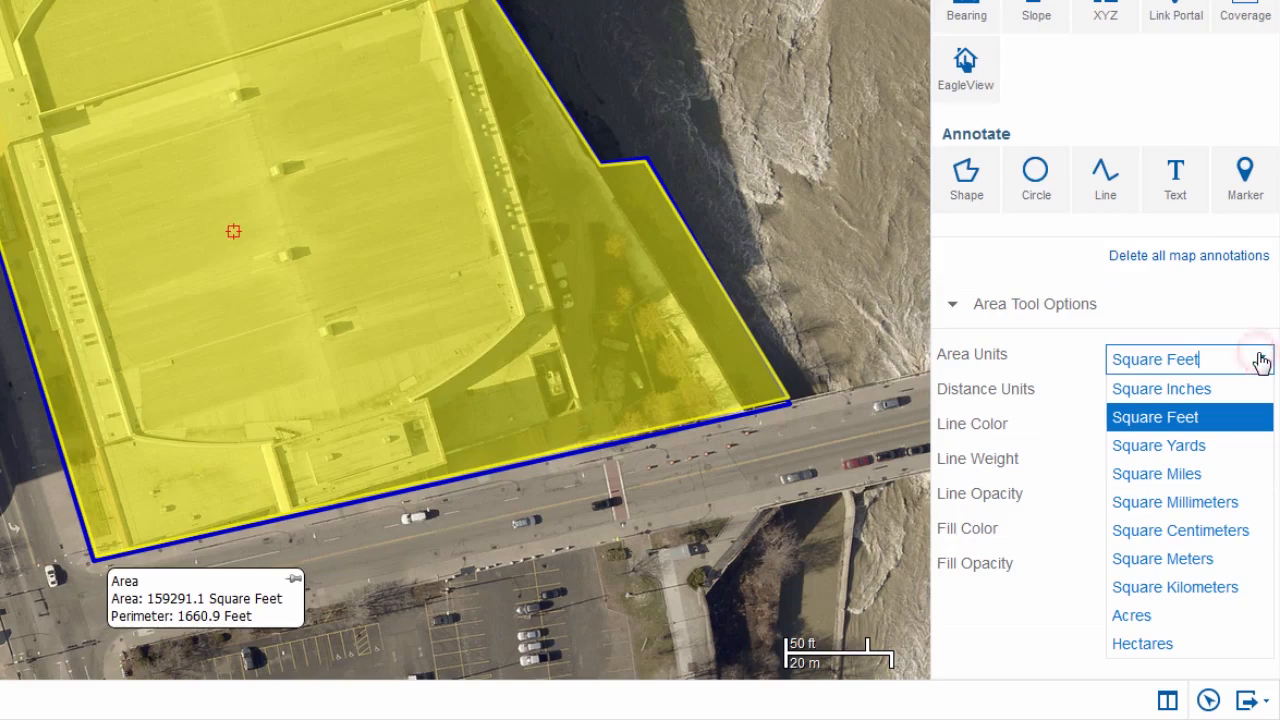
pyautogui.click(1201, 309)
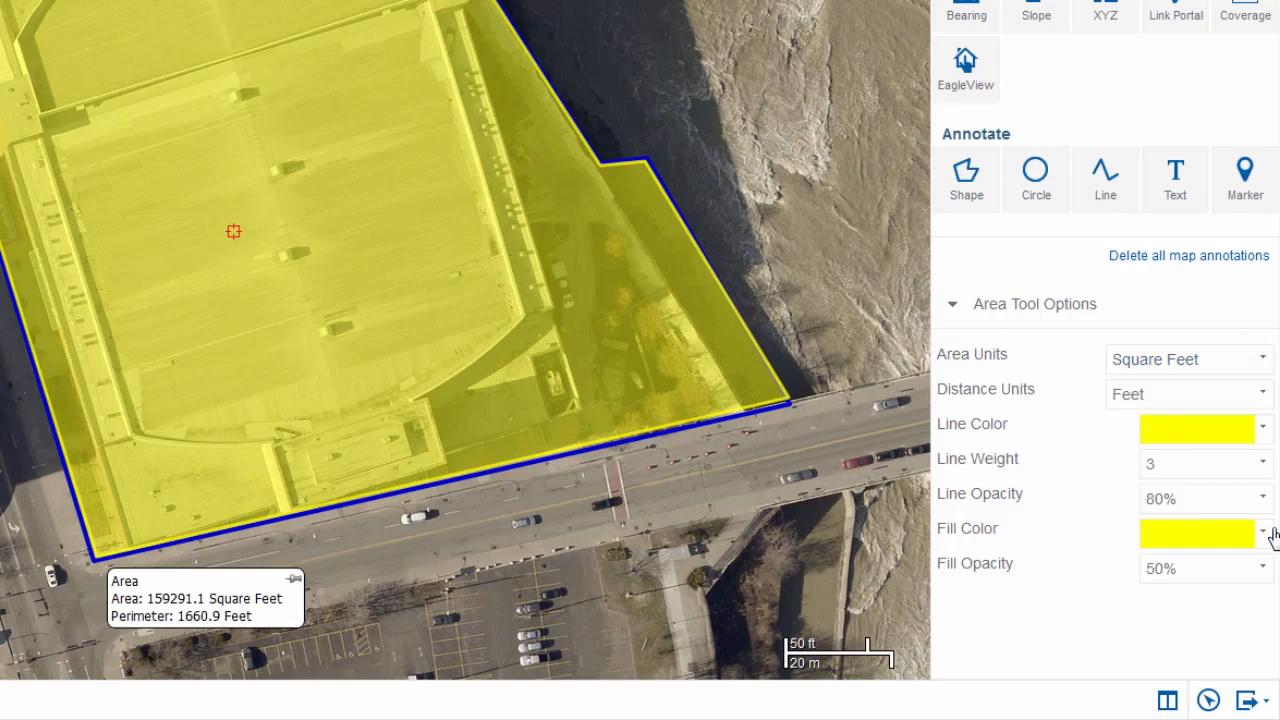
pyautogui.click(1268, 534)
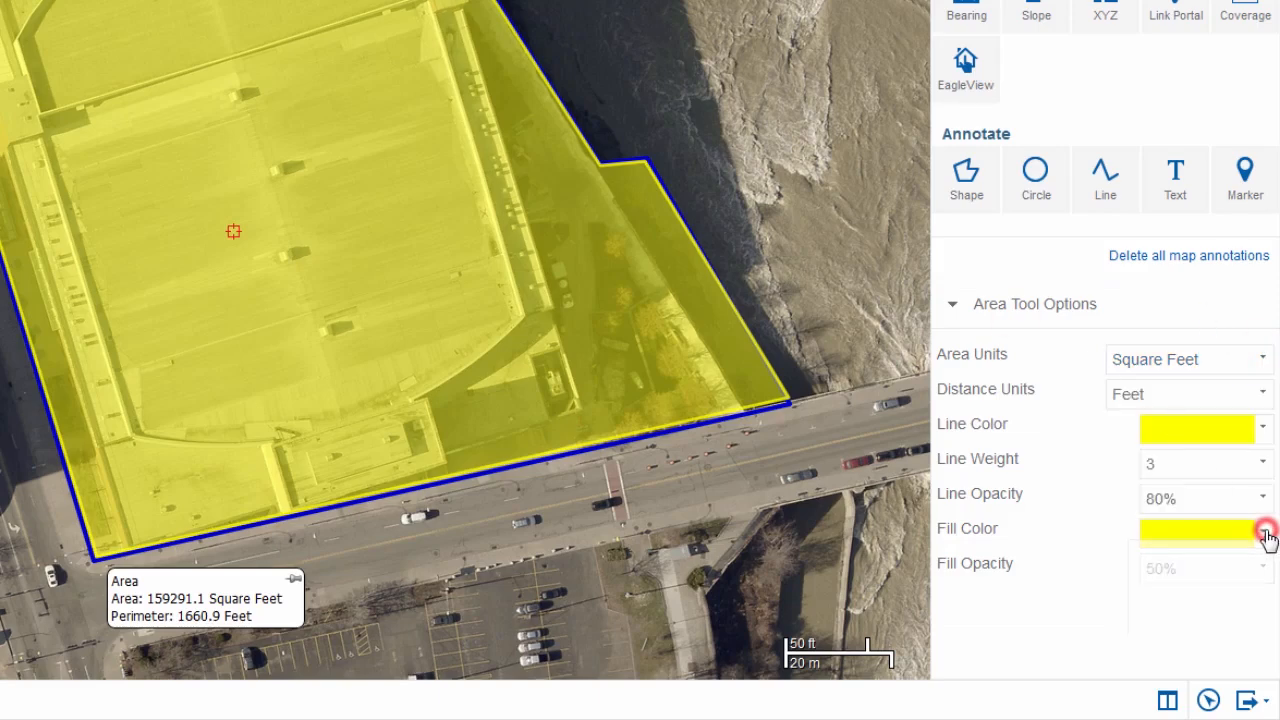
pyautogui.click(1048, 653)
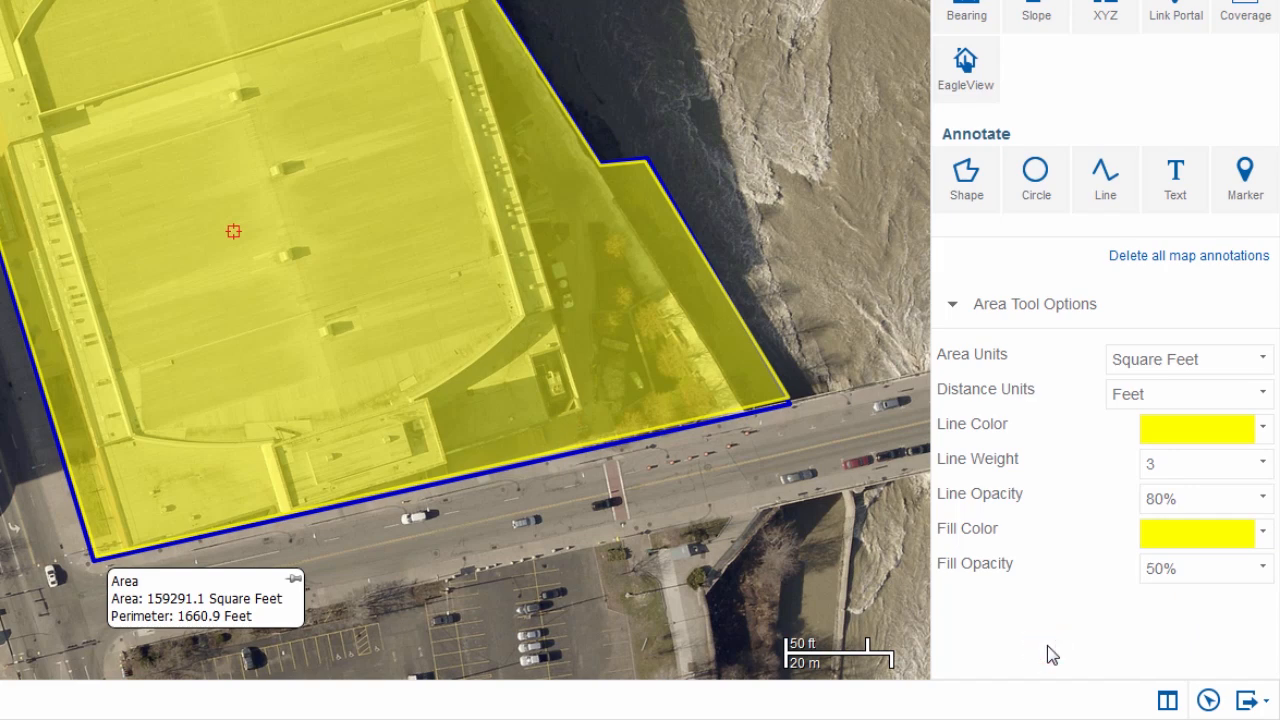
# Set the Area tool's area units to Acres for new measurements
pyautogui.click(1263, 360)
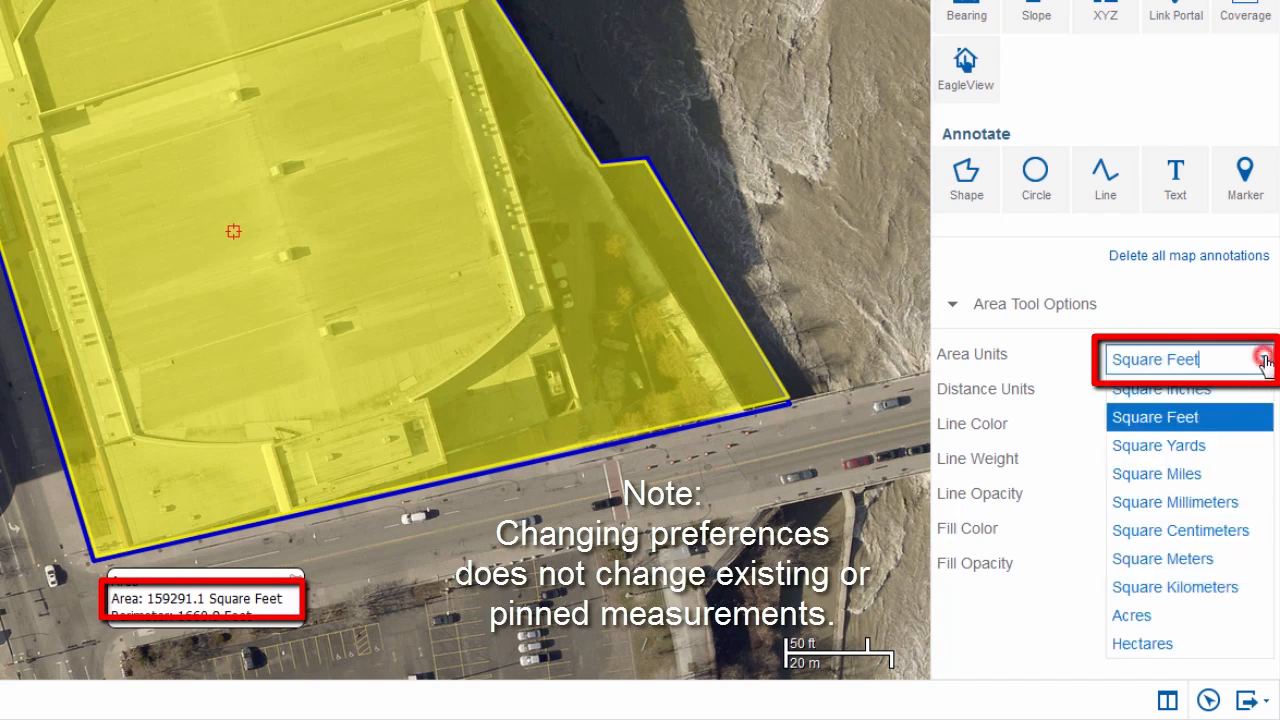
pyautogui.click(1168, 618)
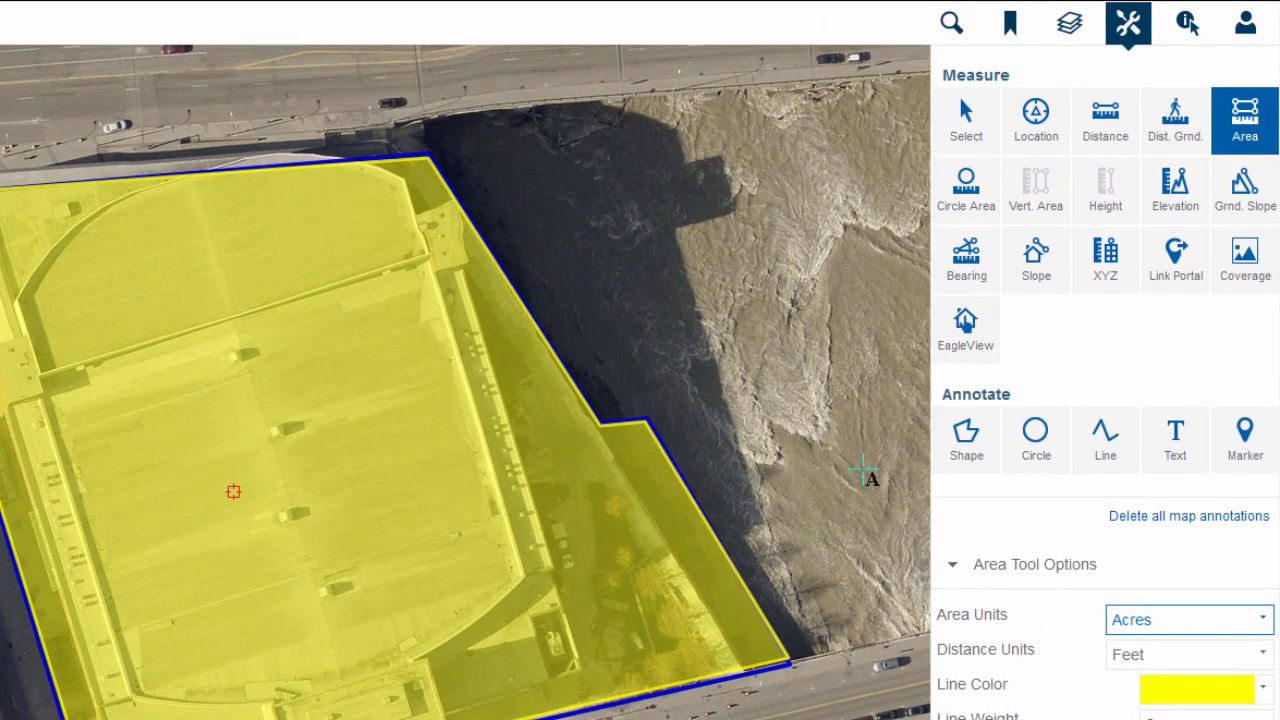
# Select the existing area measurement over the arena parcel for editing and set its area units to Acres
pyautogui.click(981, 144)
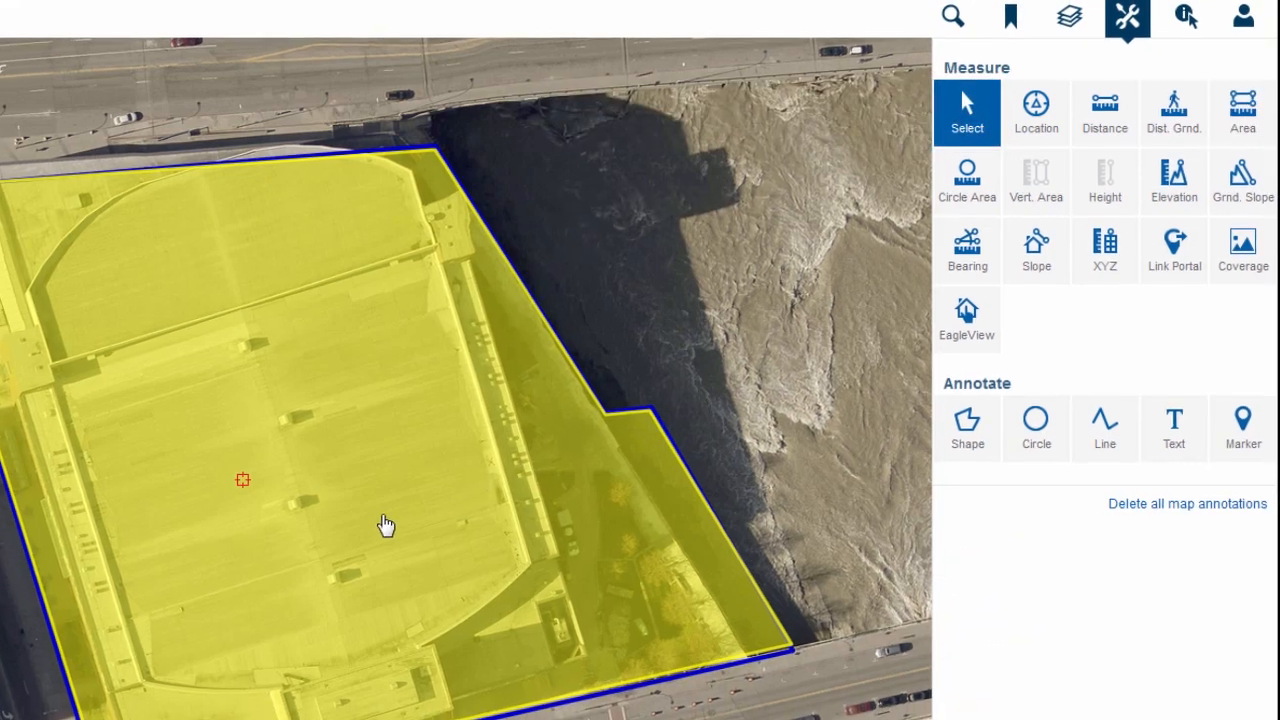
pyautogui.click(378, 538)
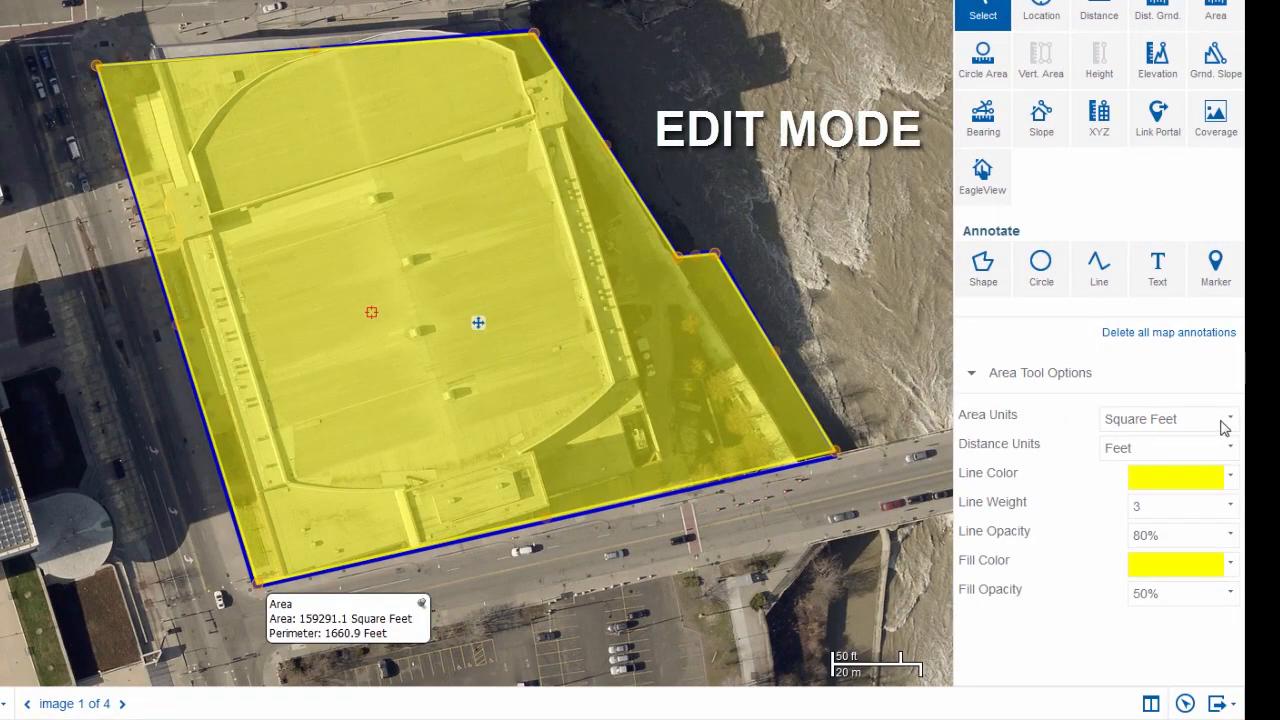
pyautogui.click(1155, 420)
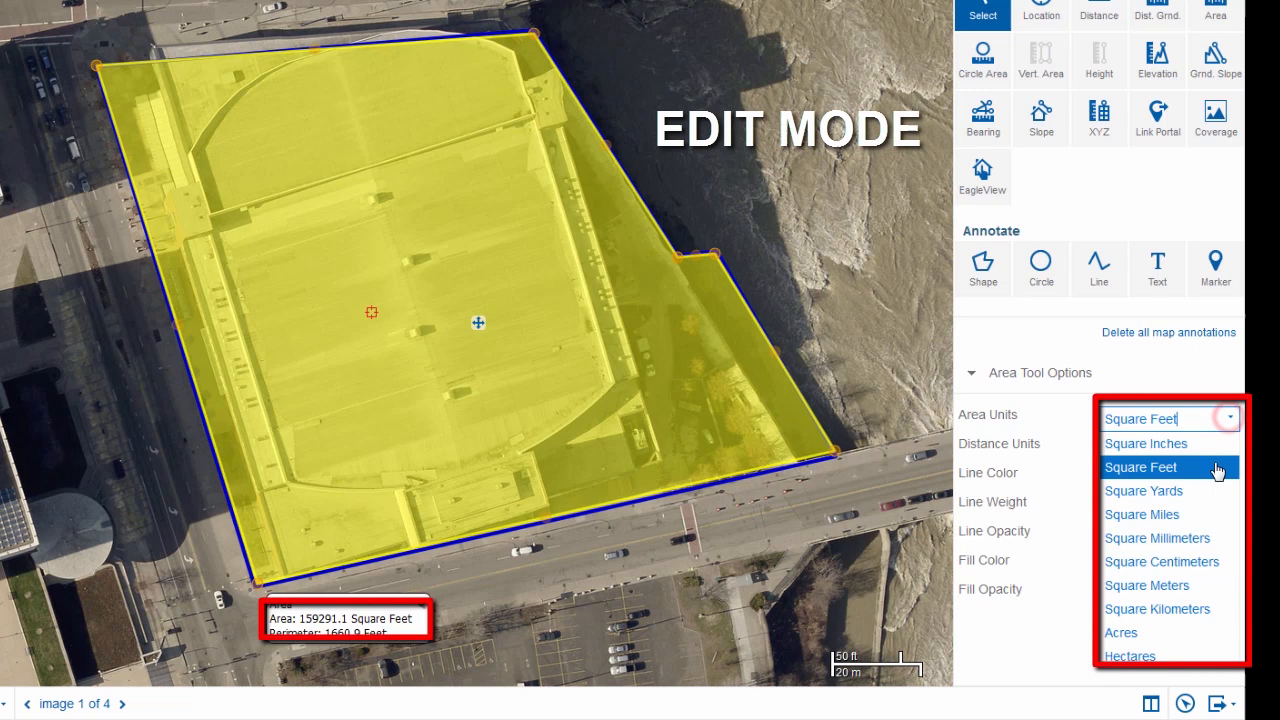
pyautogui.click(1137, 634)
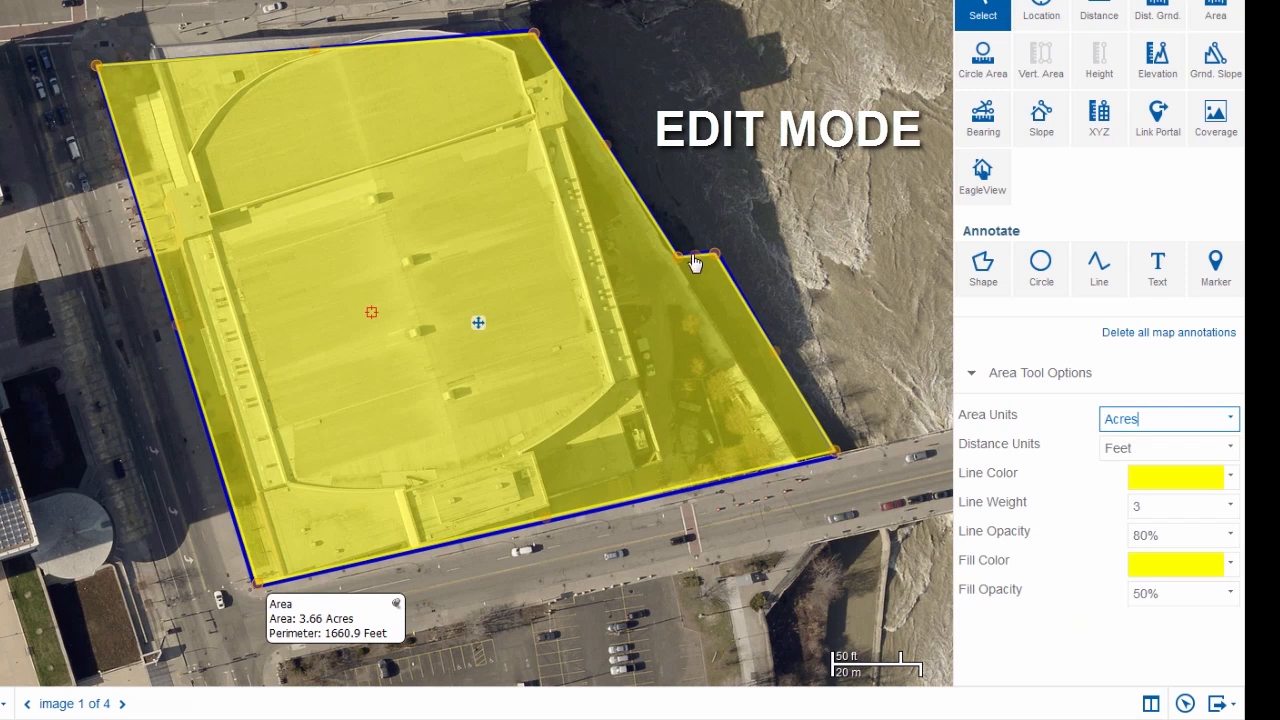
# Adjust the area's corner at the riverside notch and shift the whole shape slightly, leaving edit mode when done
pyautogui.moveTo(713, 254)
pyautogui.mouseDown()
pyautogui.moveTo(766, 194)
pyautogui.moveTo(722, 256)
pyautogui.mouseUp()
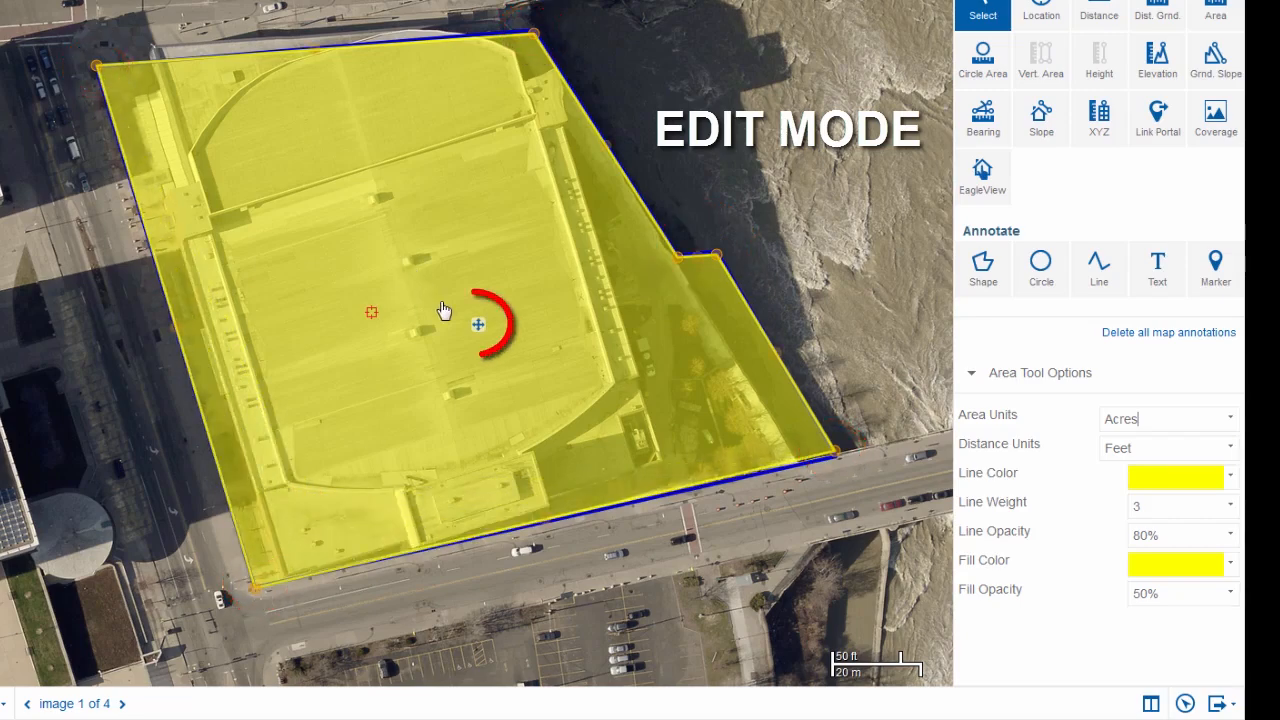
pyautogui.moveTo(478, 322)
pyautogui.mouseDown()
pyautogui.moveTo(580, 283)
pyautogui.moveTo(466, 283)
pyautogui.moveTo(471, 321)
pyautogui.mouseUp()
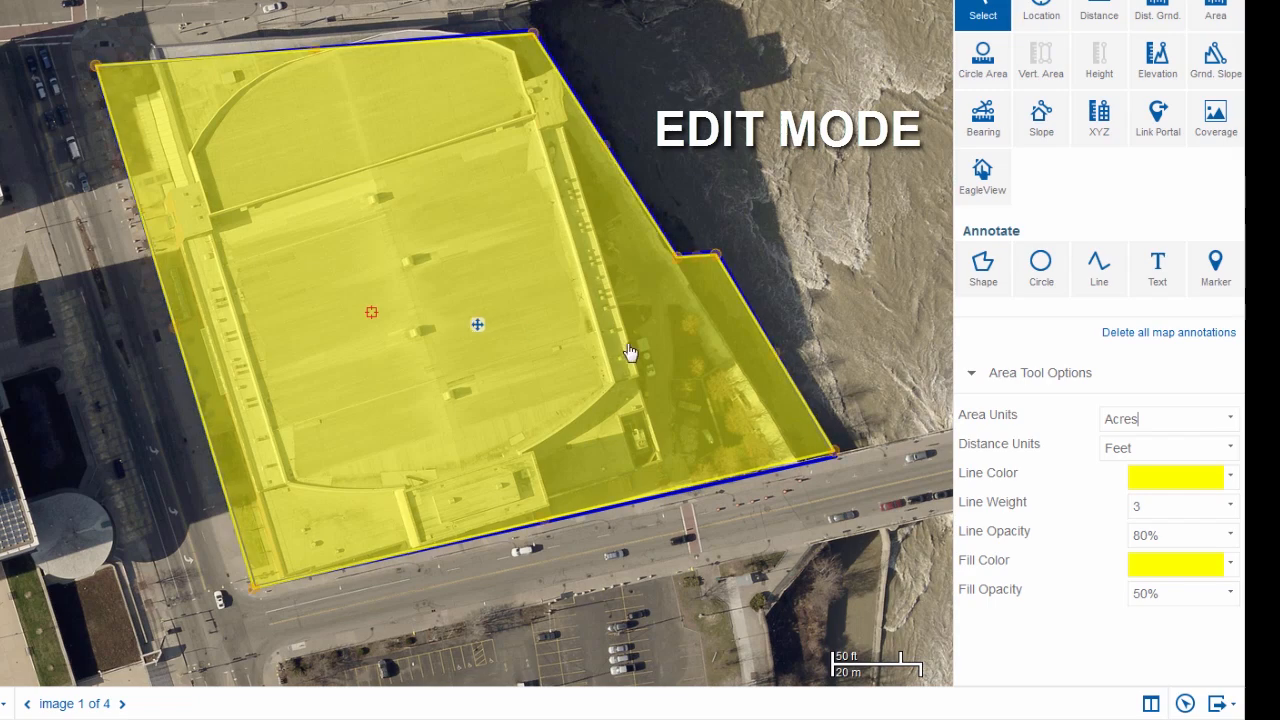
pyautogui.click(819, 207)
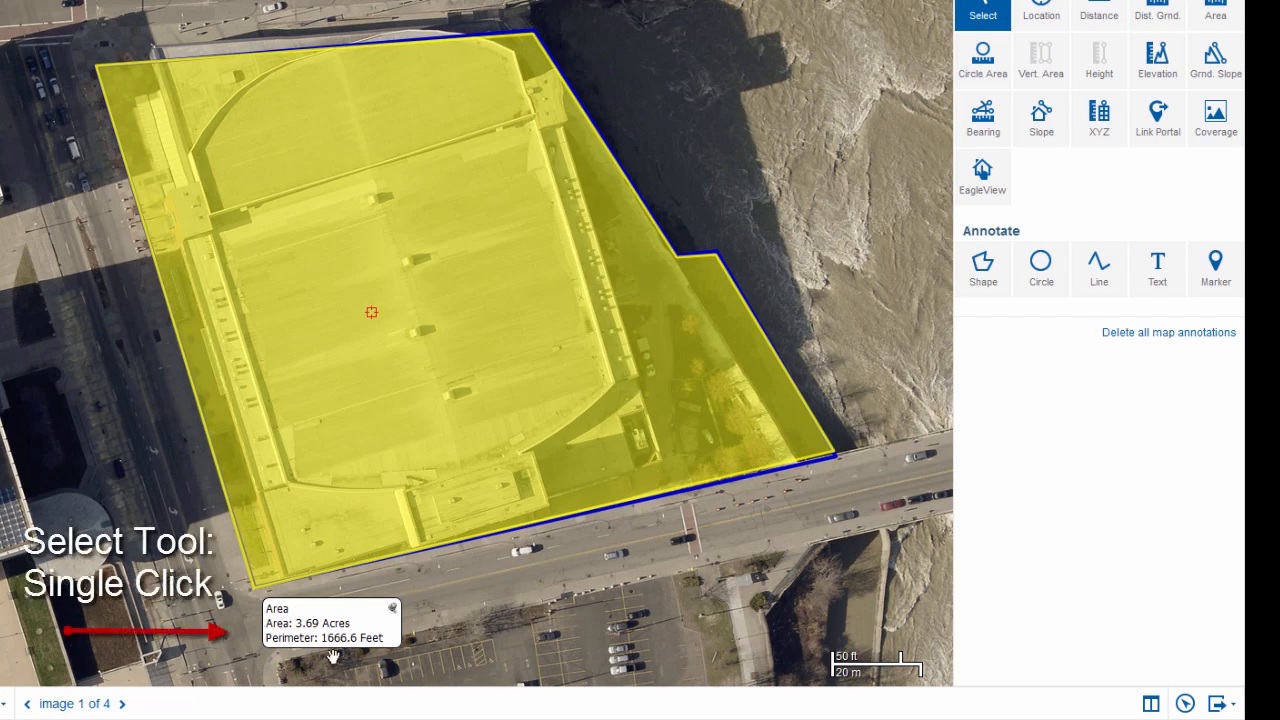
# Move the area measurement's label from the parcel's corner onto the middle of the arena roof, and leave edit mode
pyautogui.click(335, 630)
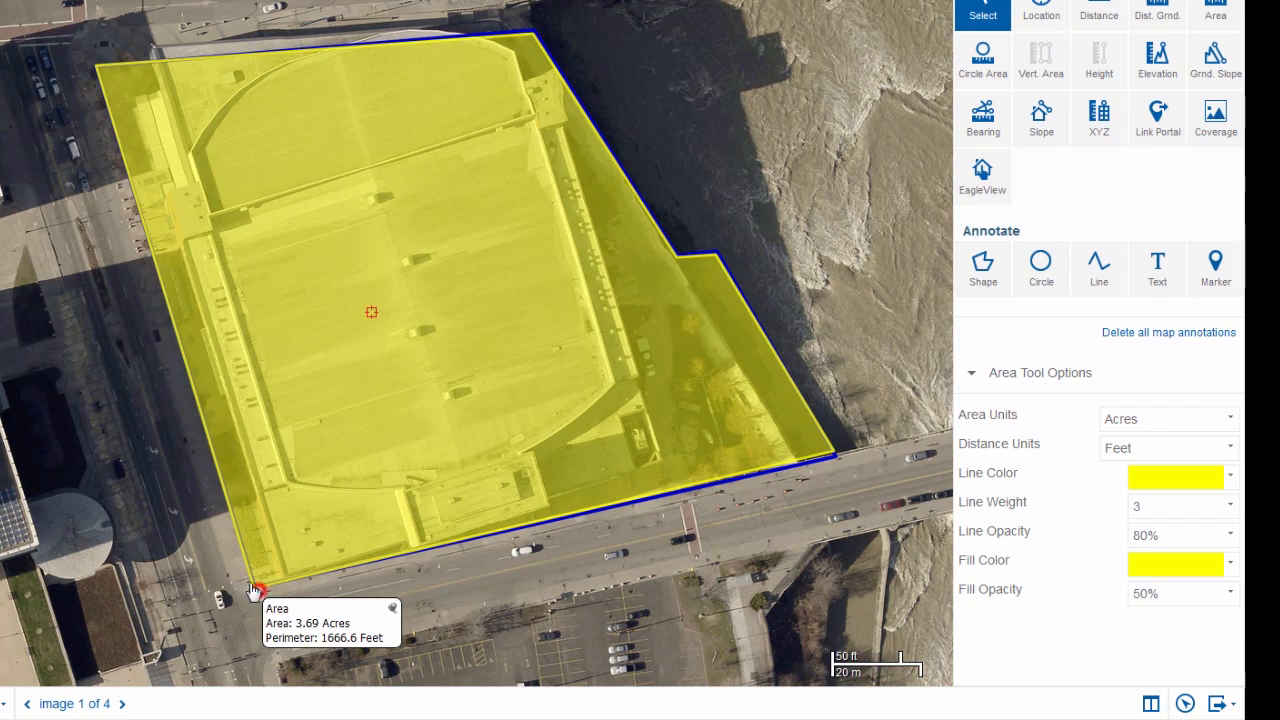
pyautogui.moveTo(255, 592); pyautogui.dragTo(328, 322)
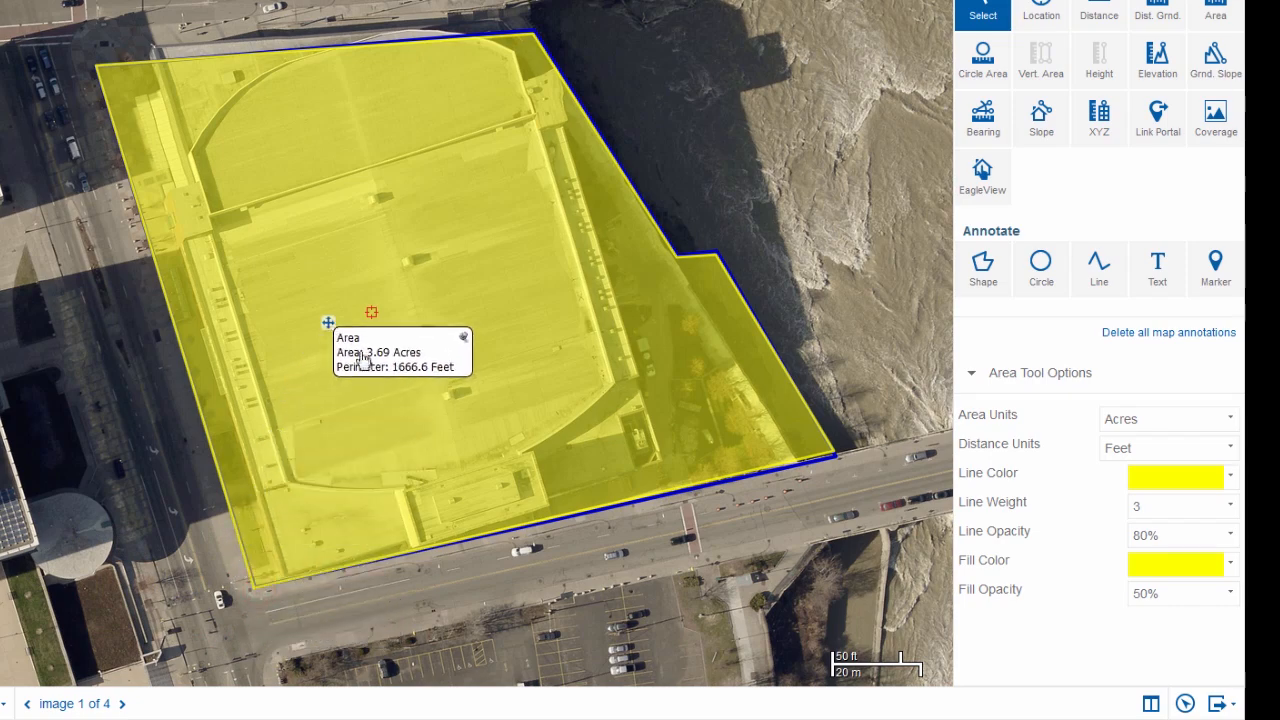
pyautogui.click(572, 569)
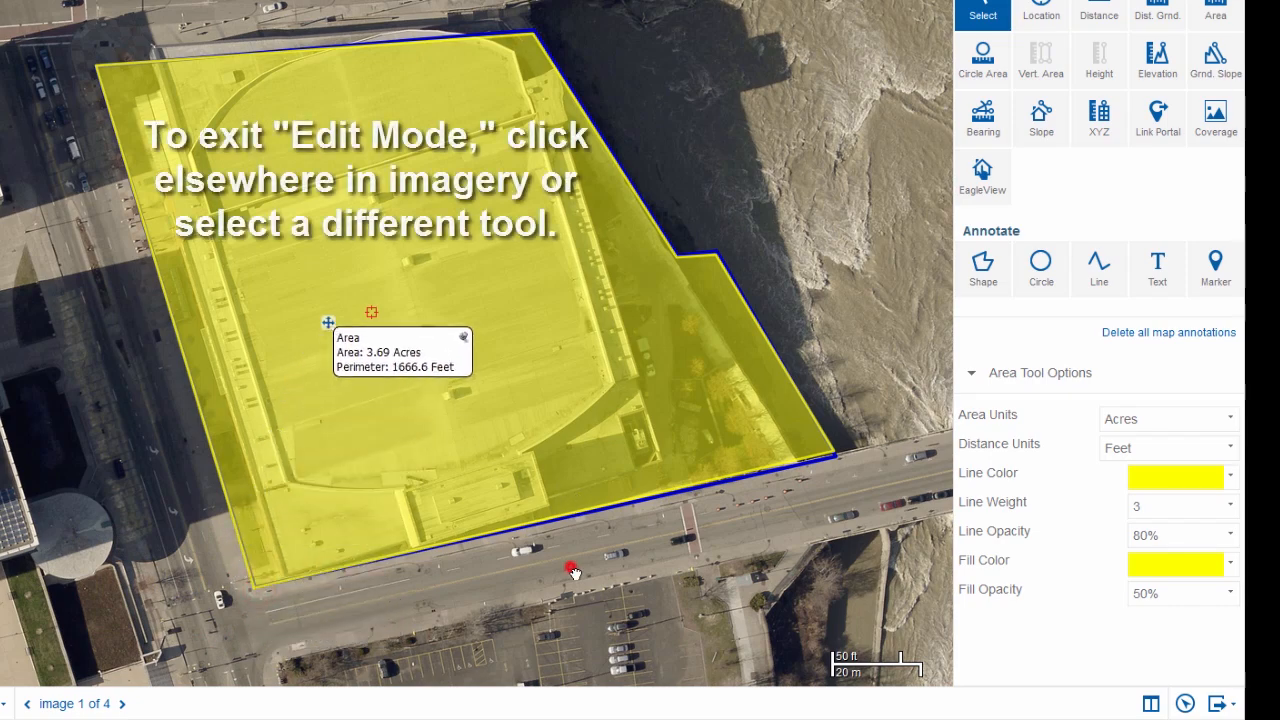